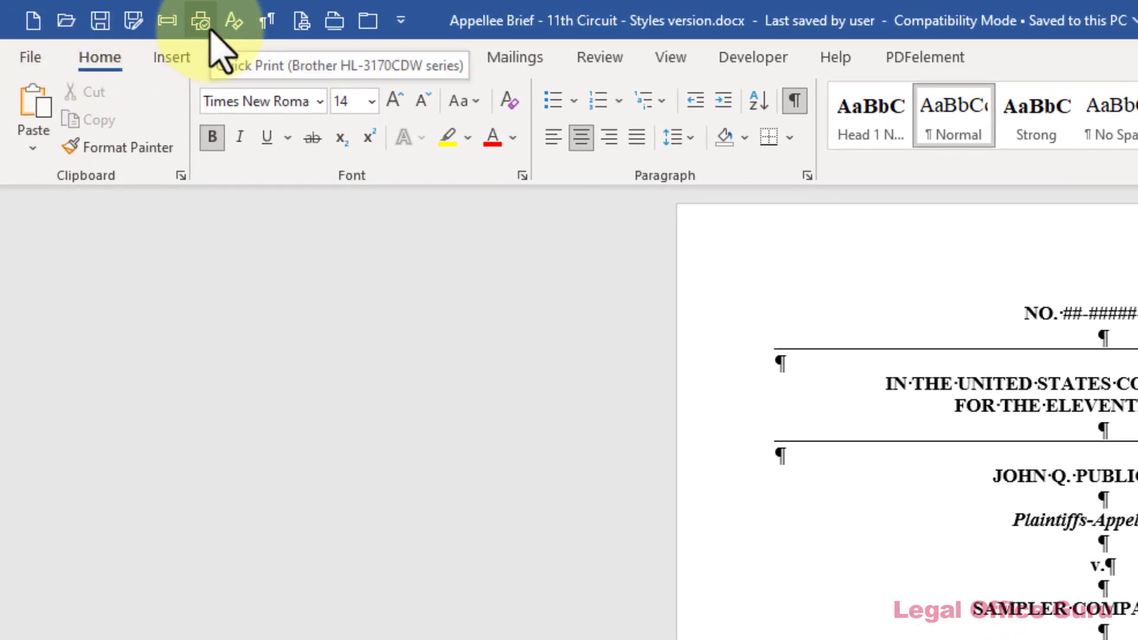
Go to File > Print and choose Custom Print from the Print All Pages list
left_click(31, 57)
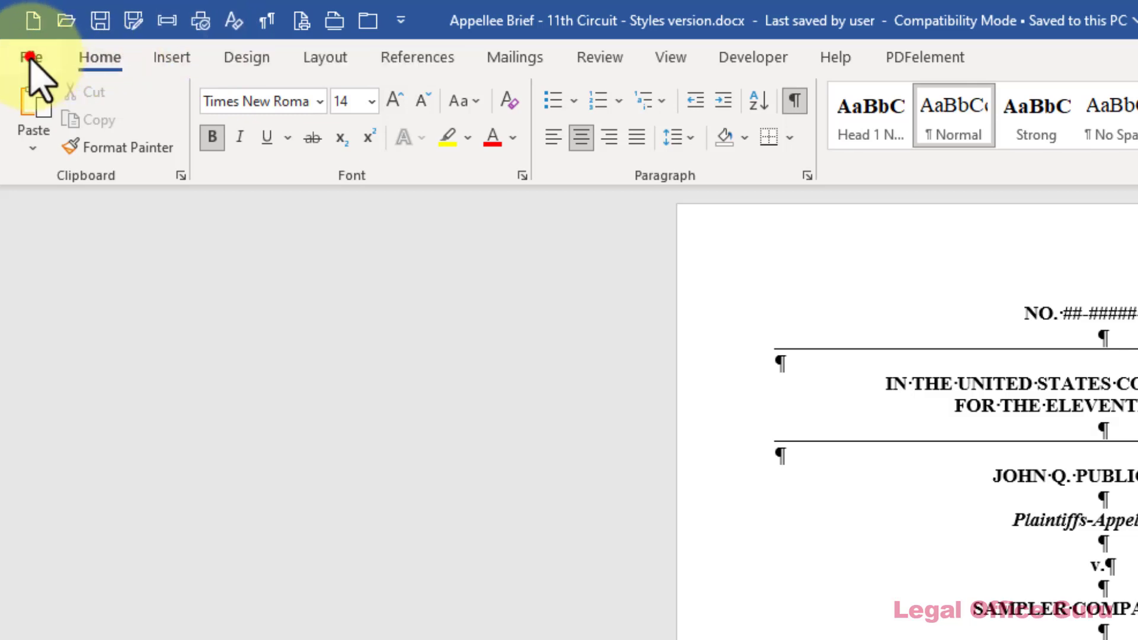
left_click(106, 417)
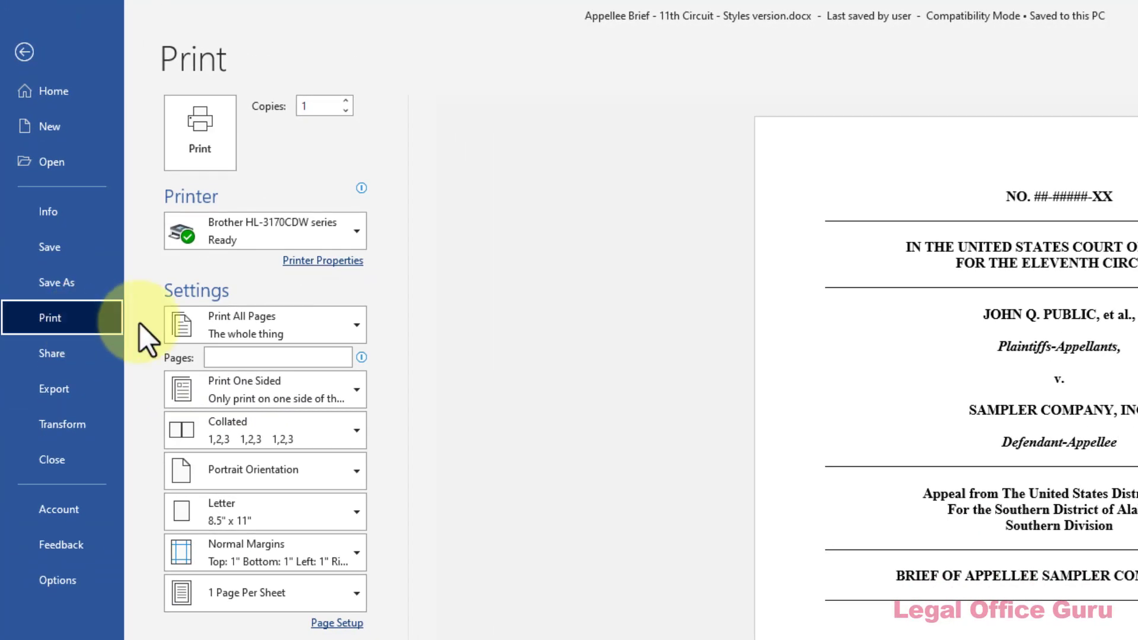
left_click(350, 321)
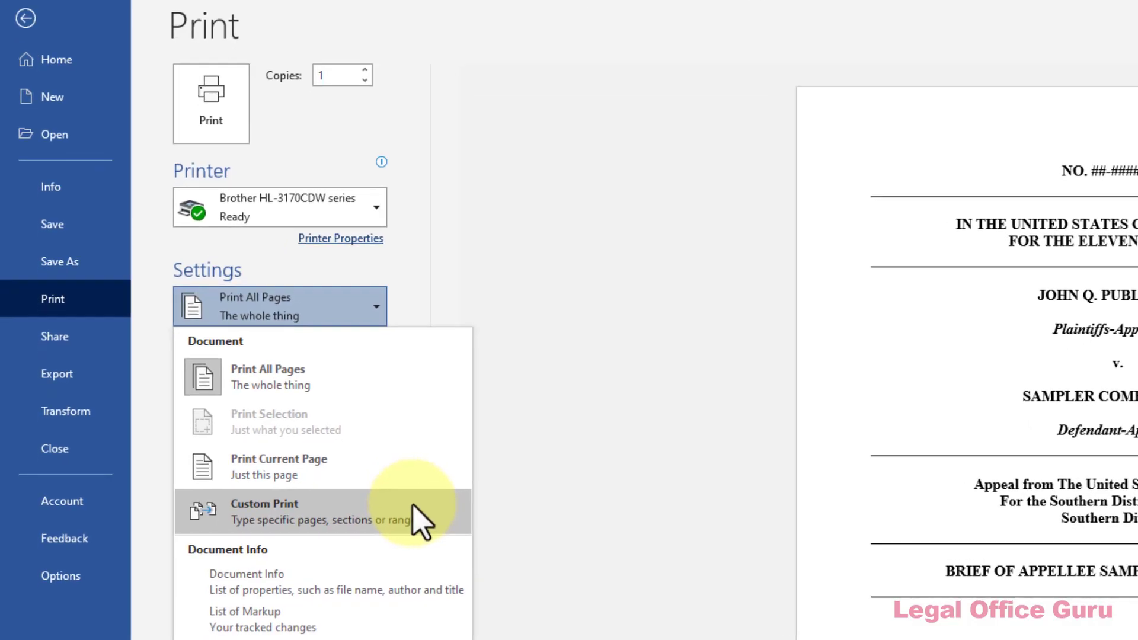
left_click(391, 513)
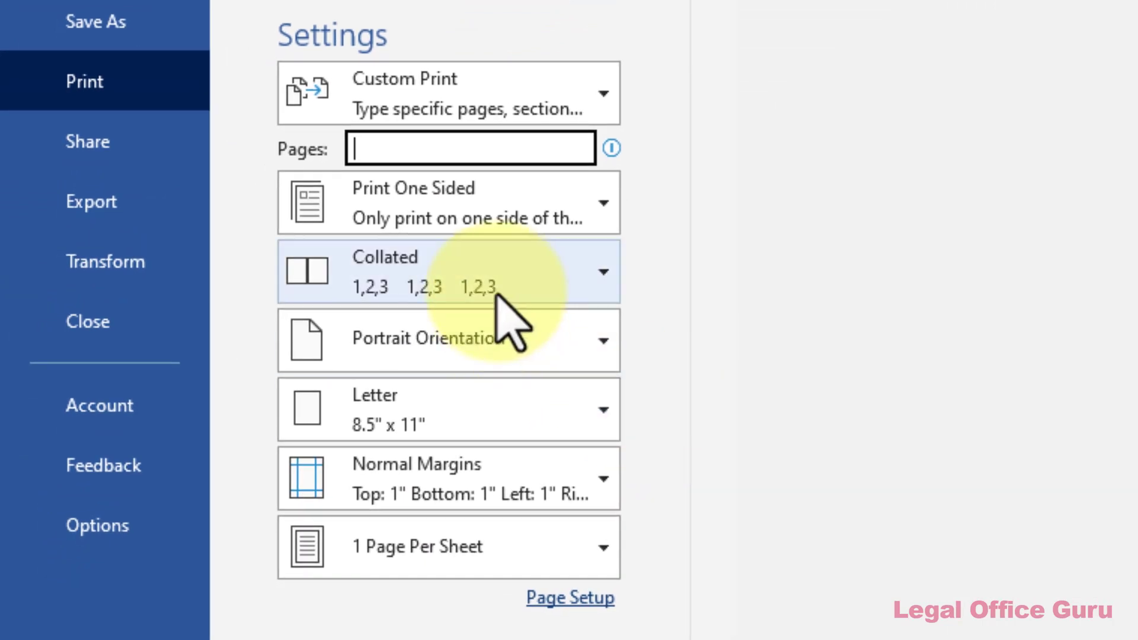
Enter 1-3 in the Pages box, then replace it with 7,9,21
left_click(434, 150)
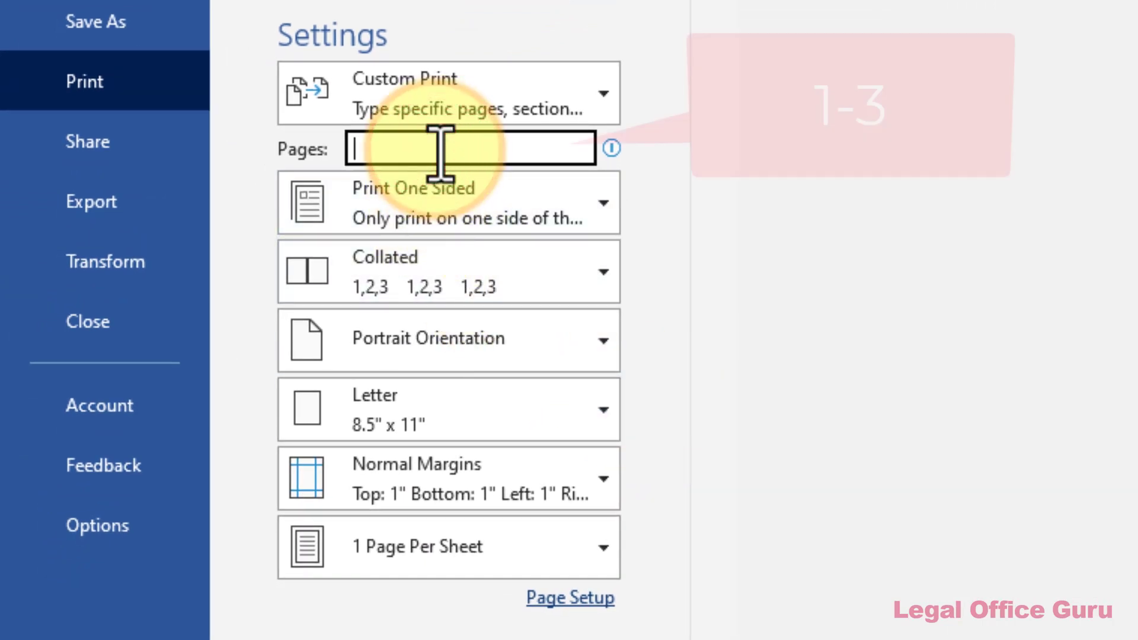
type("1-")
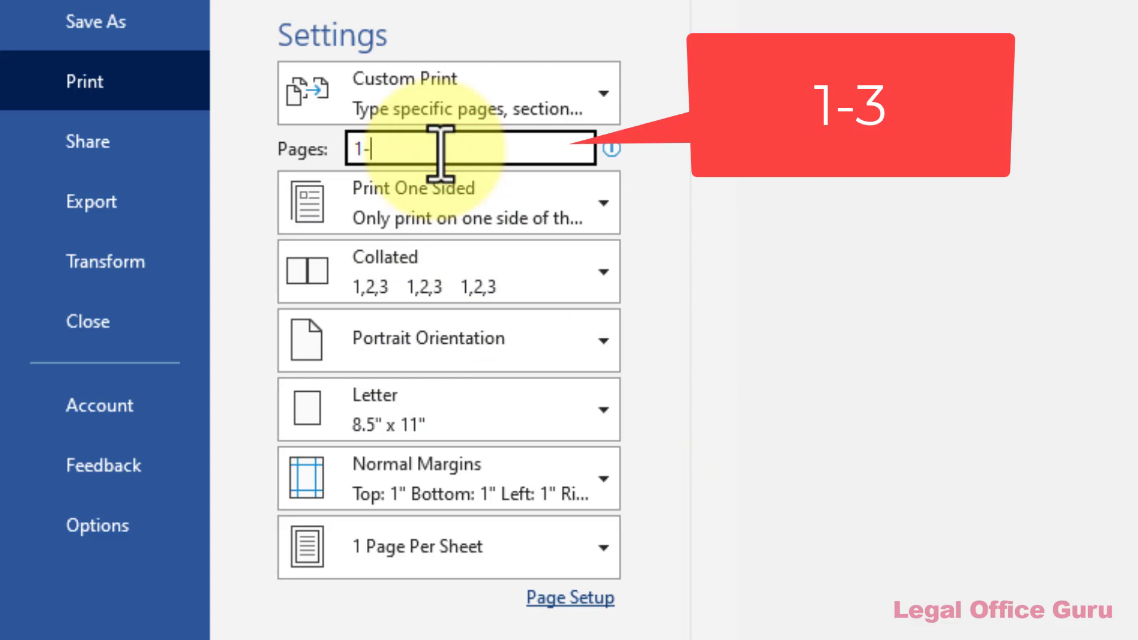
type("3")
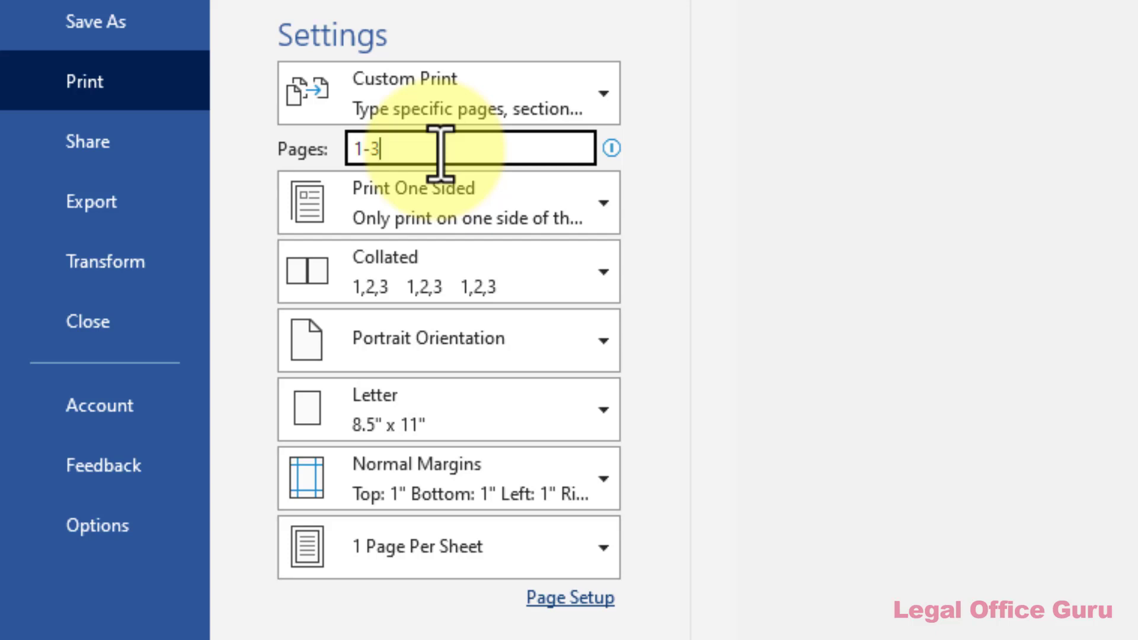
double_click(440, 152)
type("7")
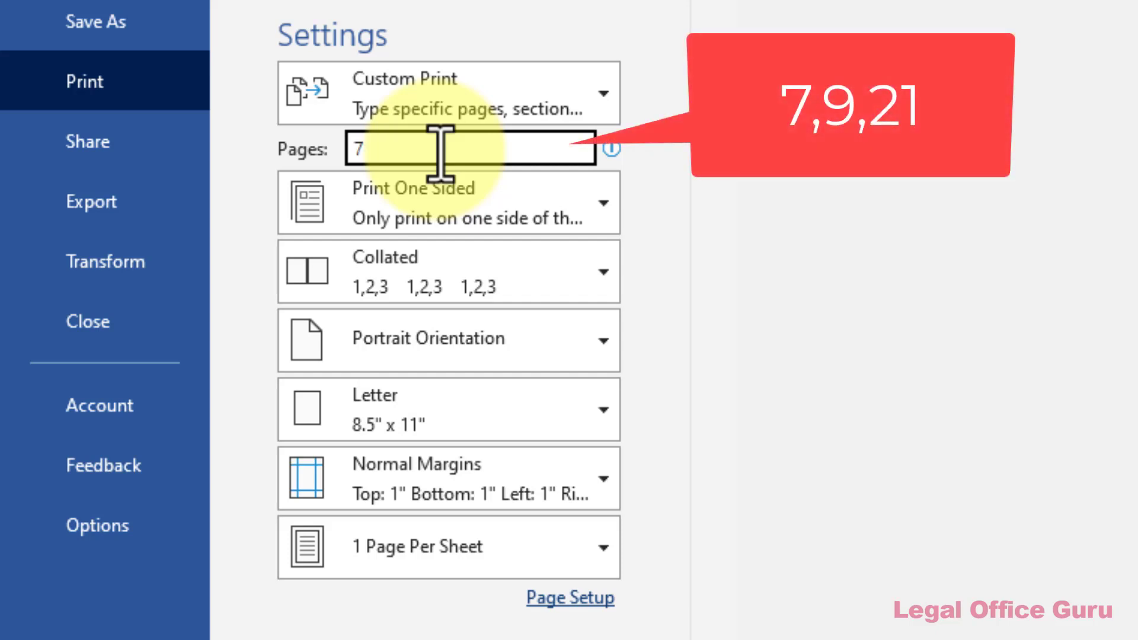
type(",9,")
type("21")
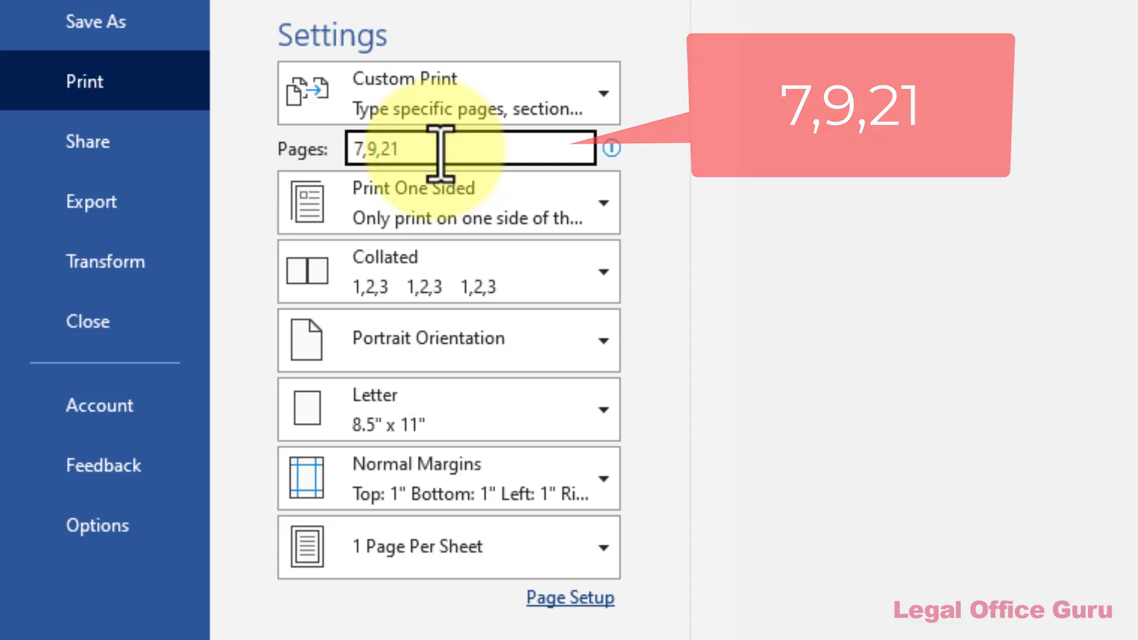
key("Home")
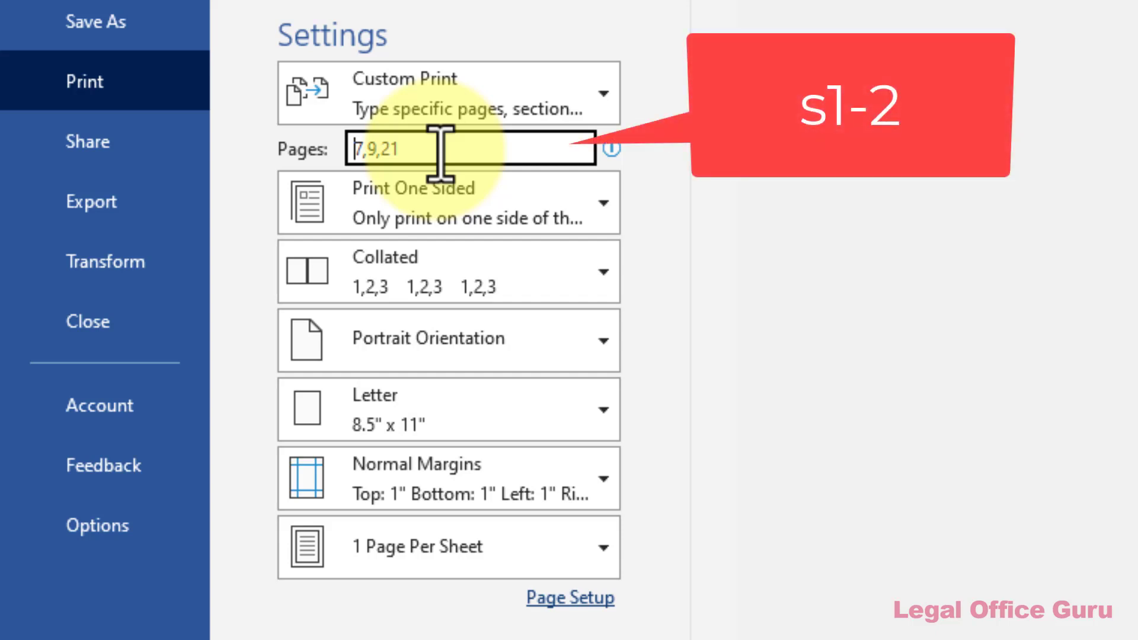
Replace the page range with s1-2, then p1s2-p3s2, then p2s3-p7s4
double_click(440, 153)
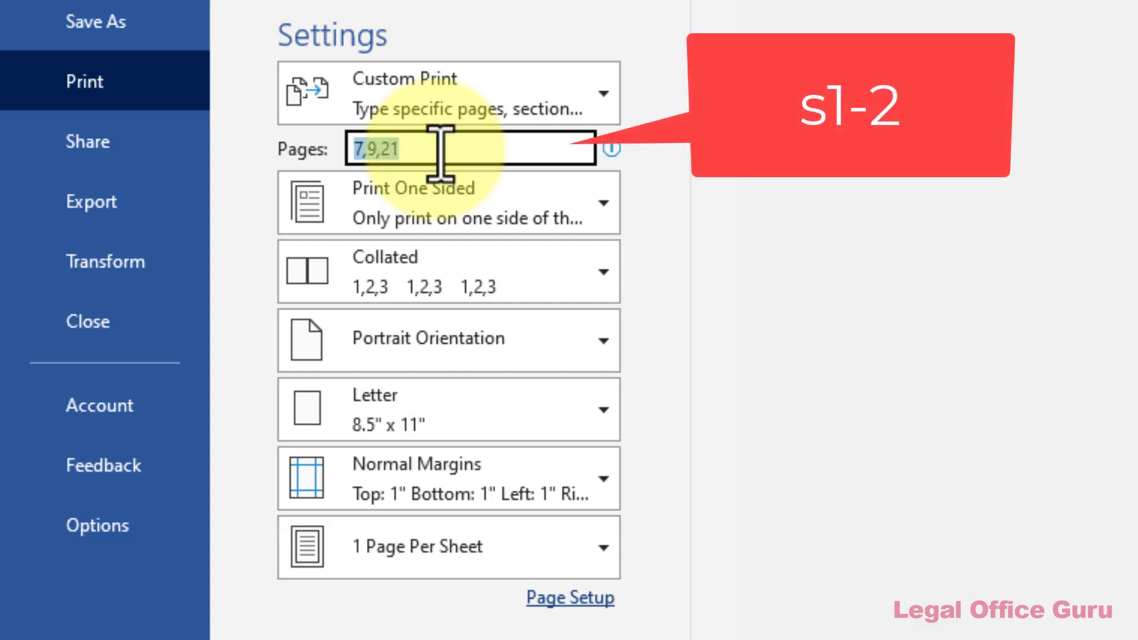
type("s1-2")
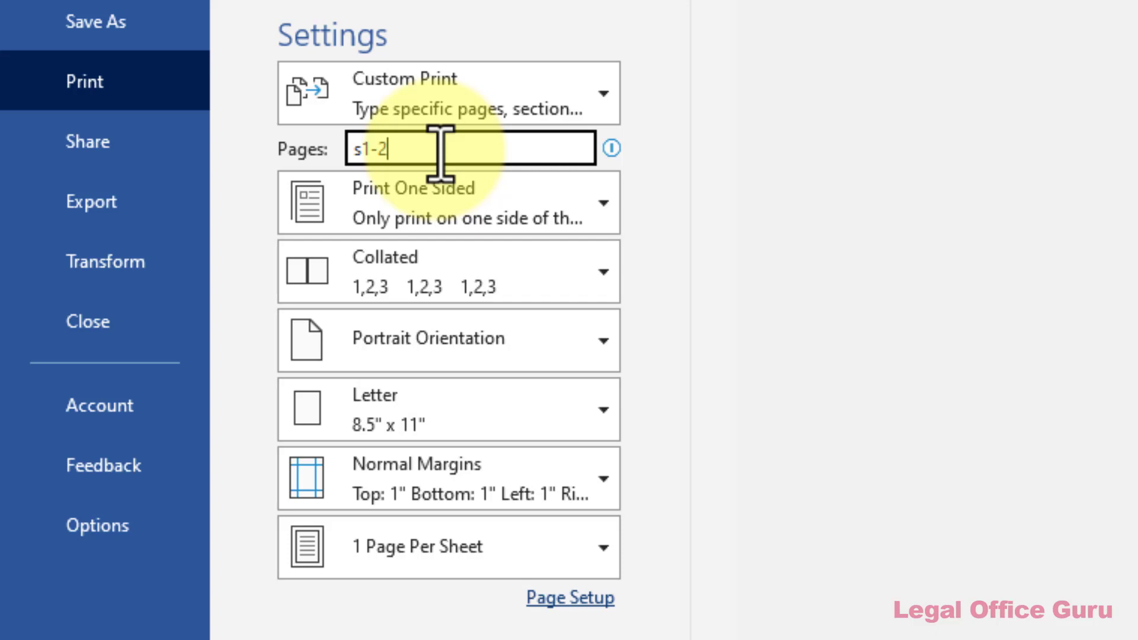
double_click(440, 152)
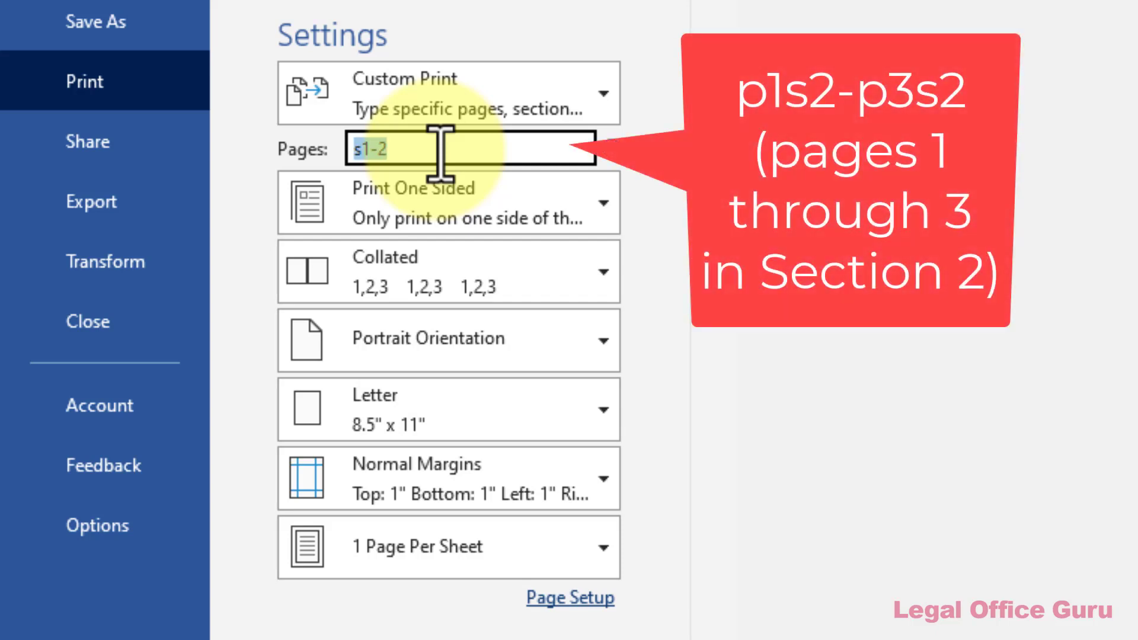
type("p1s2-p3")
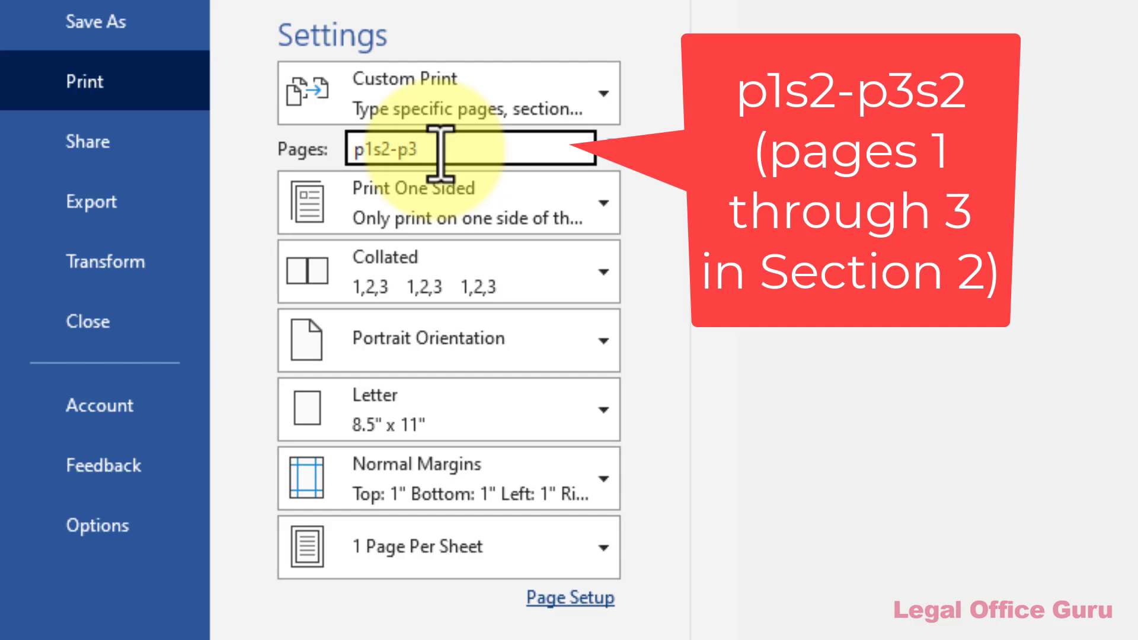
type("s2")
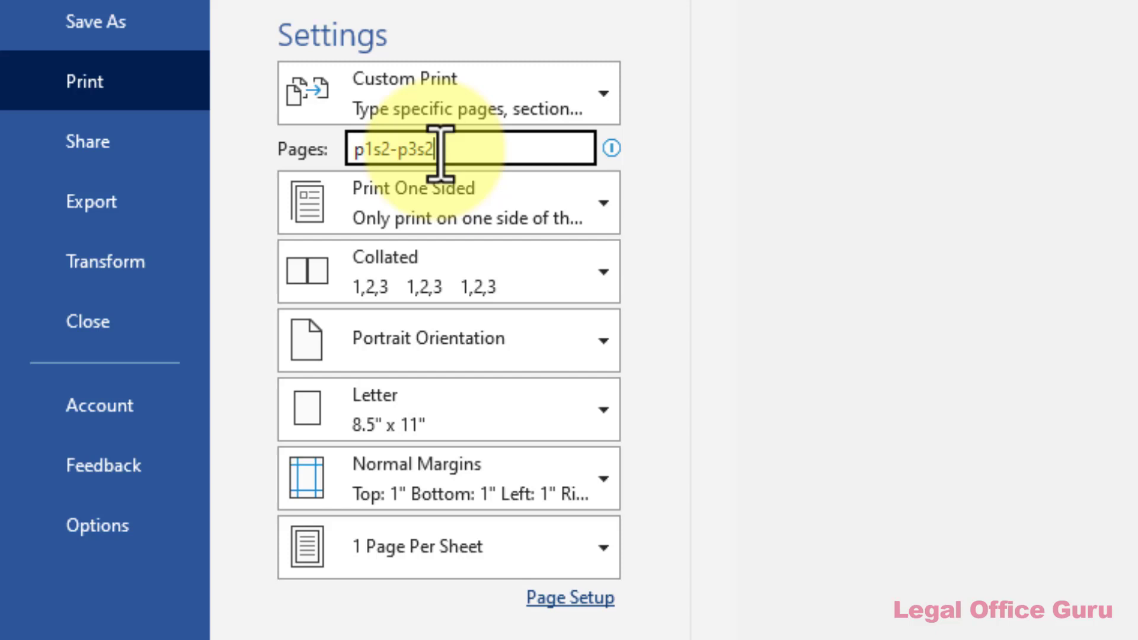
key("ctrl+a")
type("p2s3")
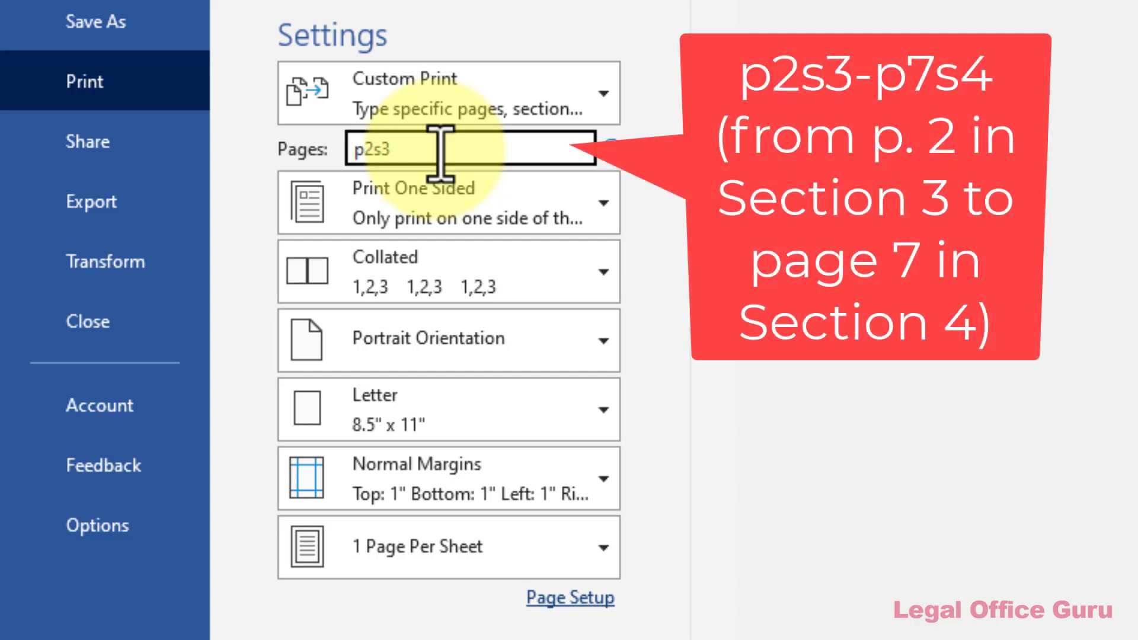
type("-p7s4")
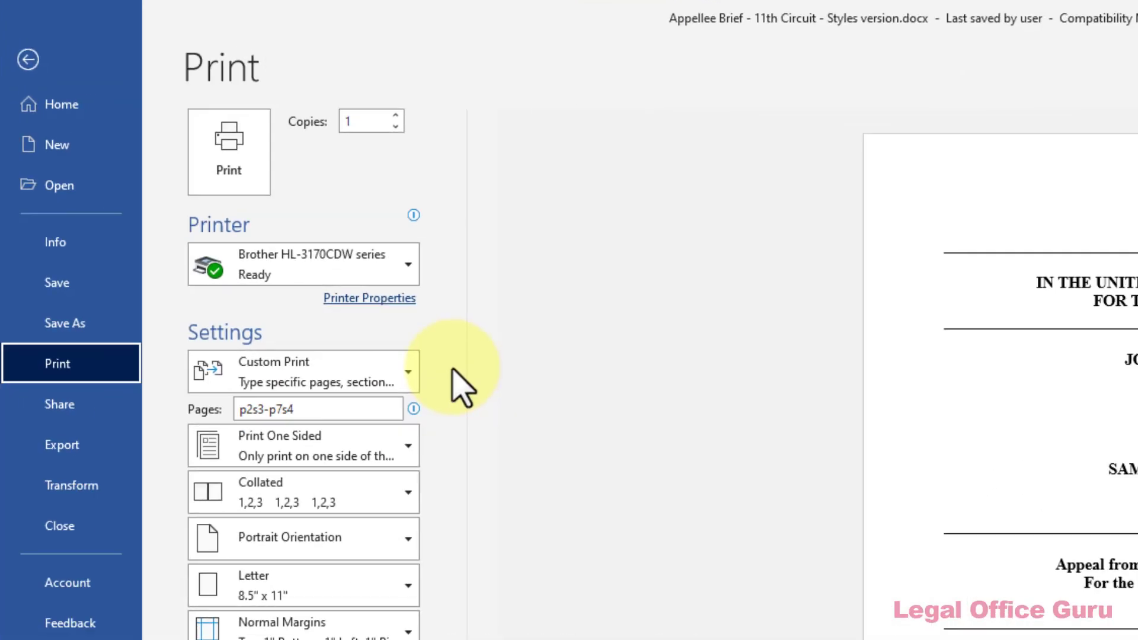
Return to the disclosure statement, revisit the Print list of what to print, then exit Backstage
left_click(407, 374)
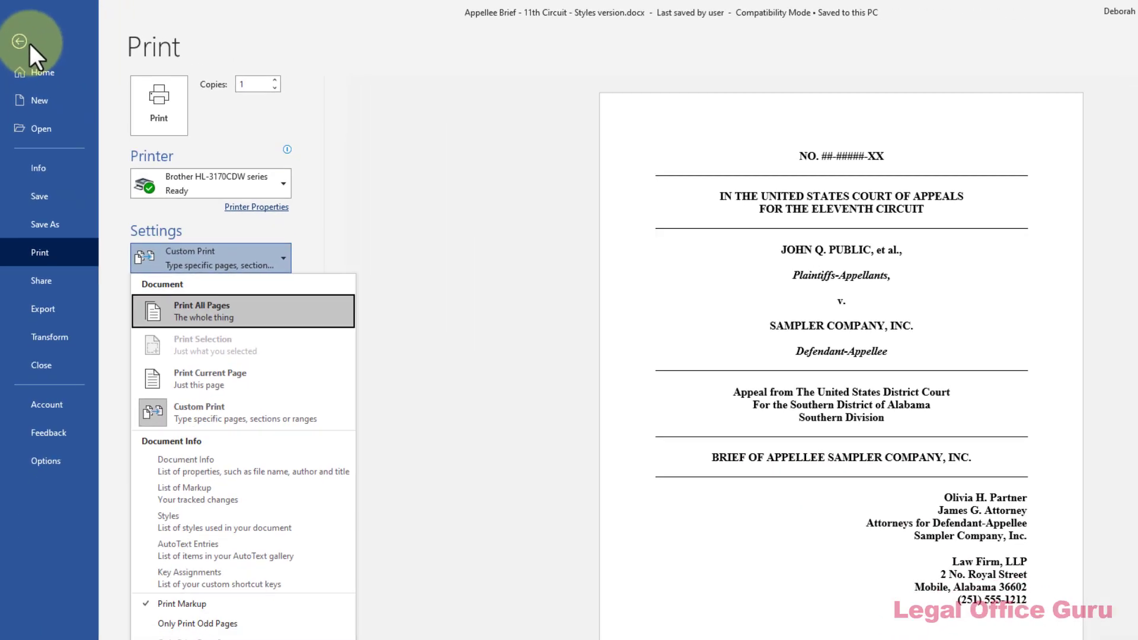
left_click(30, 48)
scroll(525, 348, "down", 2)
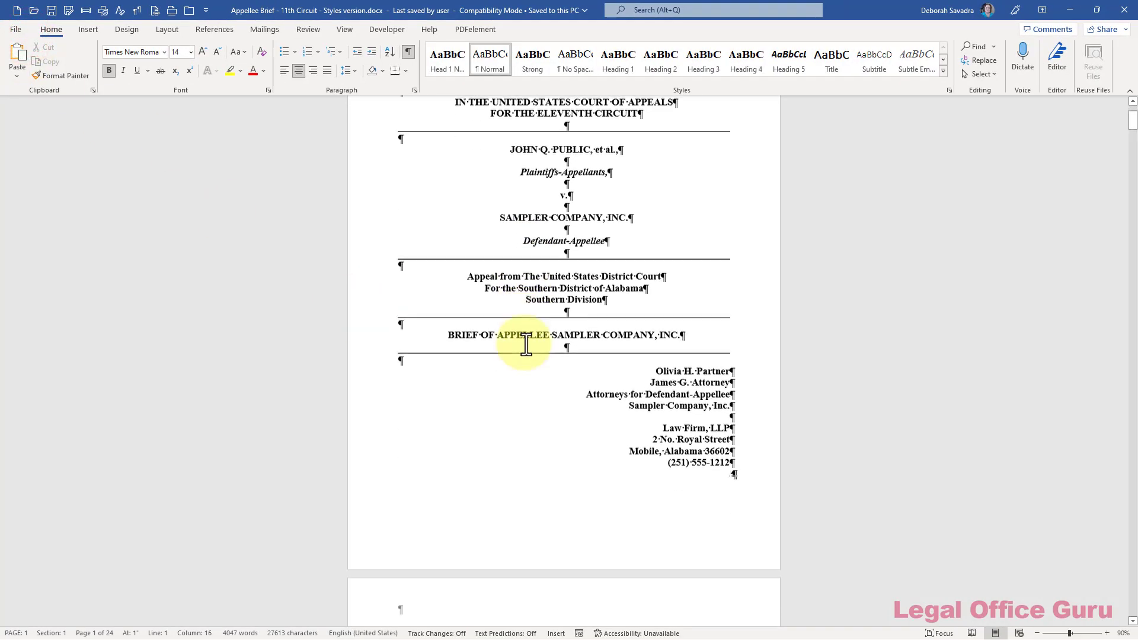
scroll(524, 343, "down", 4)
scroll(525, 343, "down", 4)
scroll(525, 344, "down", 1)
left_click_drag(381, 316, 376, 493)
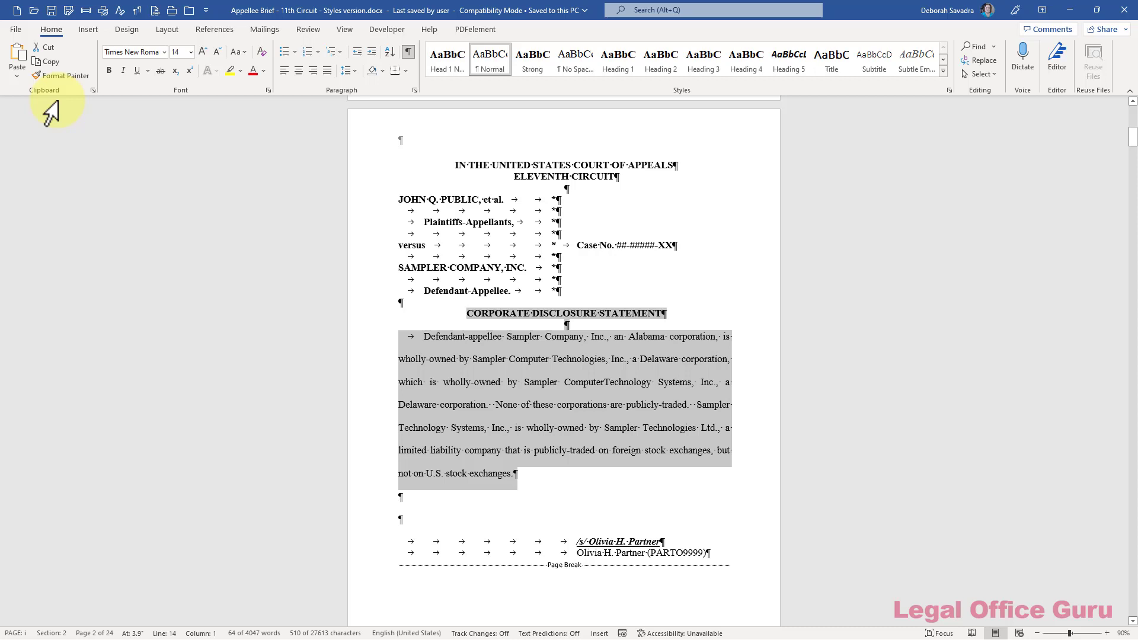
left_click(14, 31)
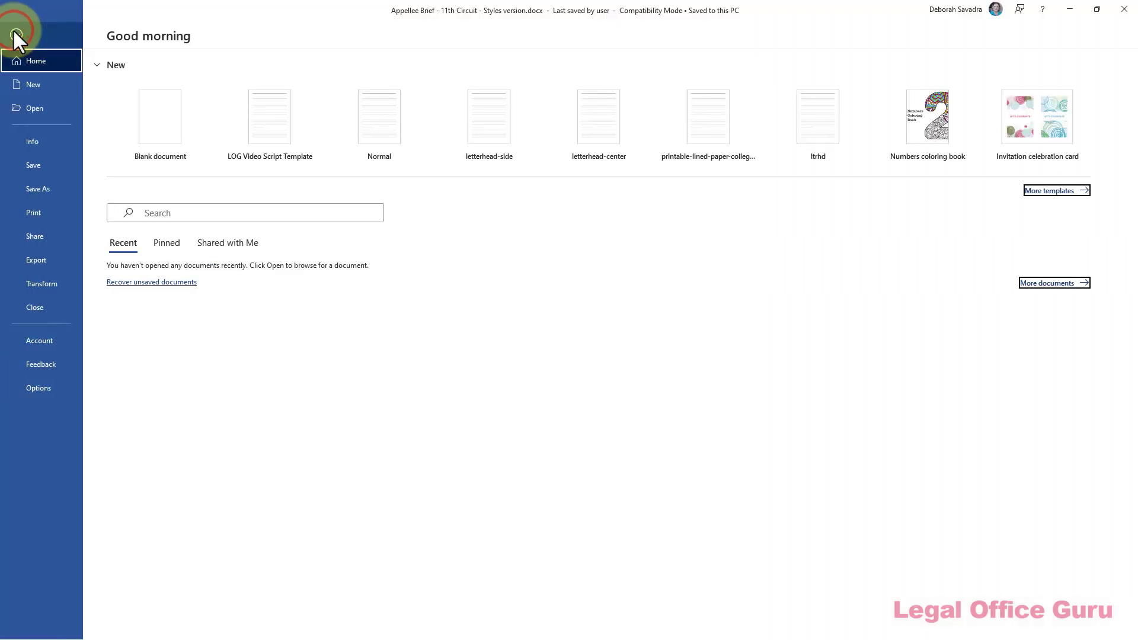
left_click(16, 213)
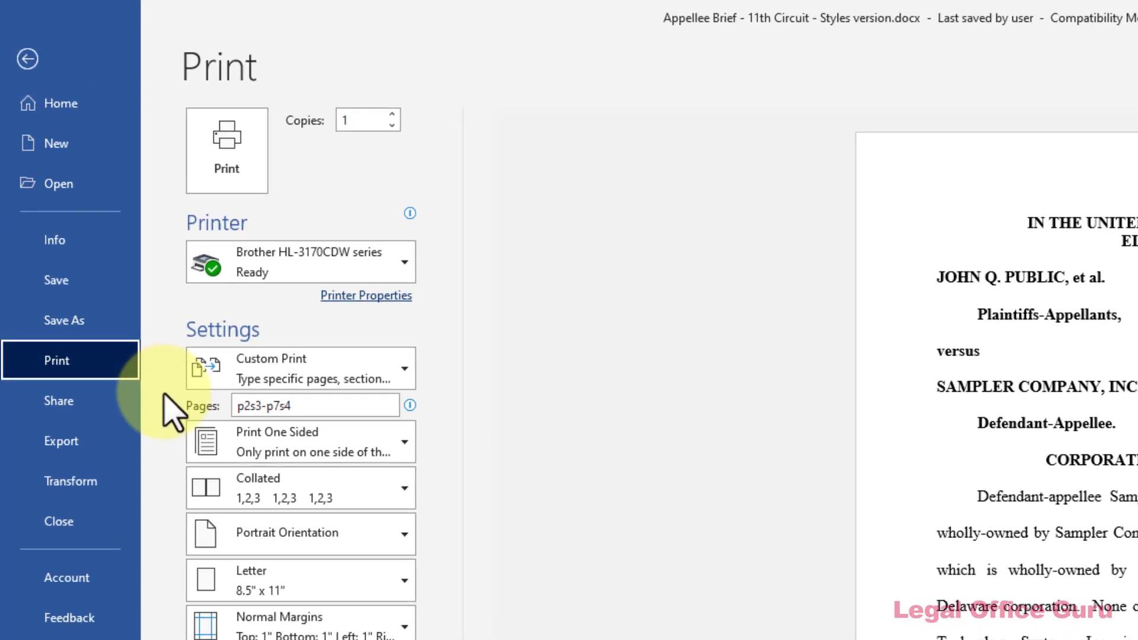
left_click(392, 373)
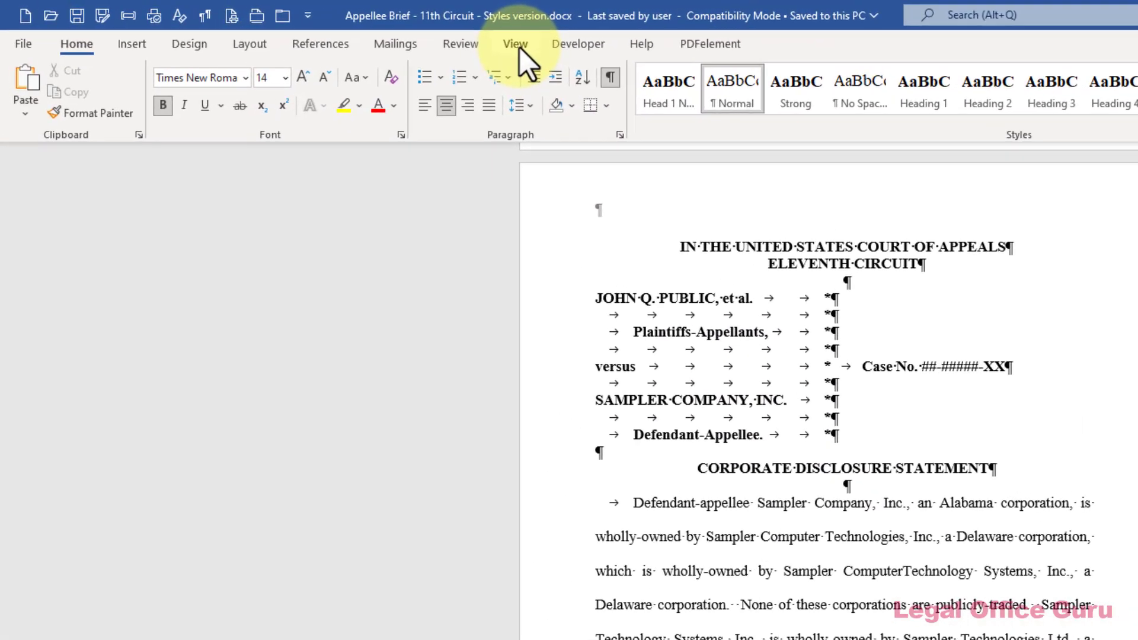
Show the Navigation Pane and choose Print Heading and Content for STATEMENT OF THE FACTS
left_click(344, 29)
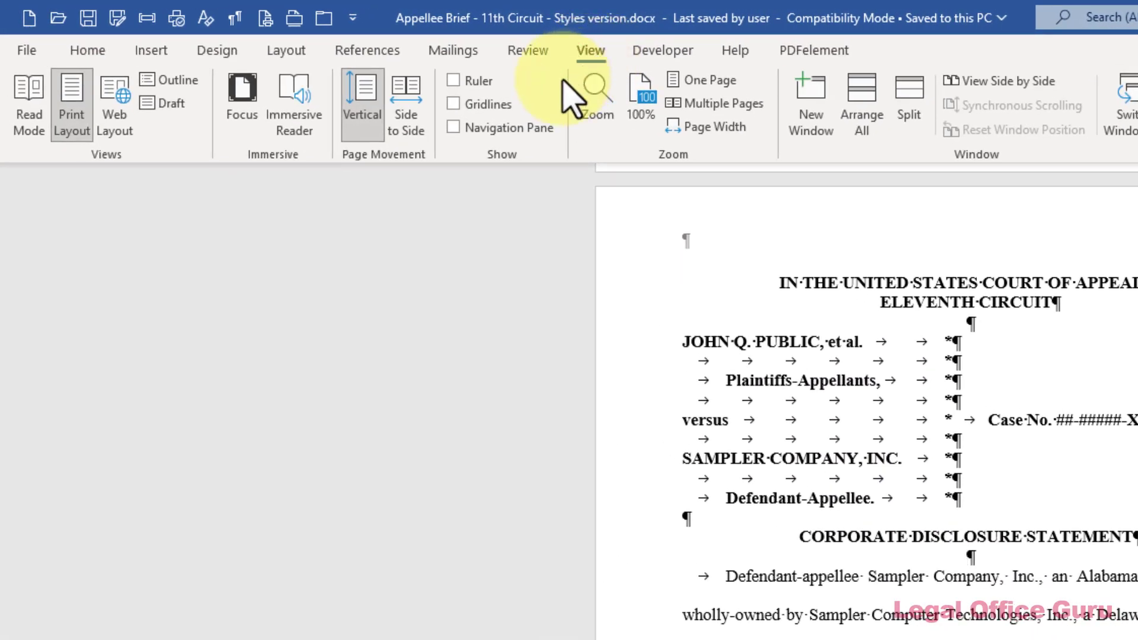
left_click(455, 128)
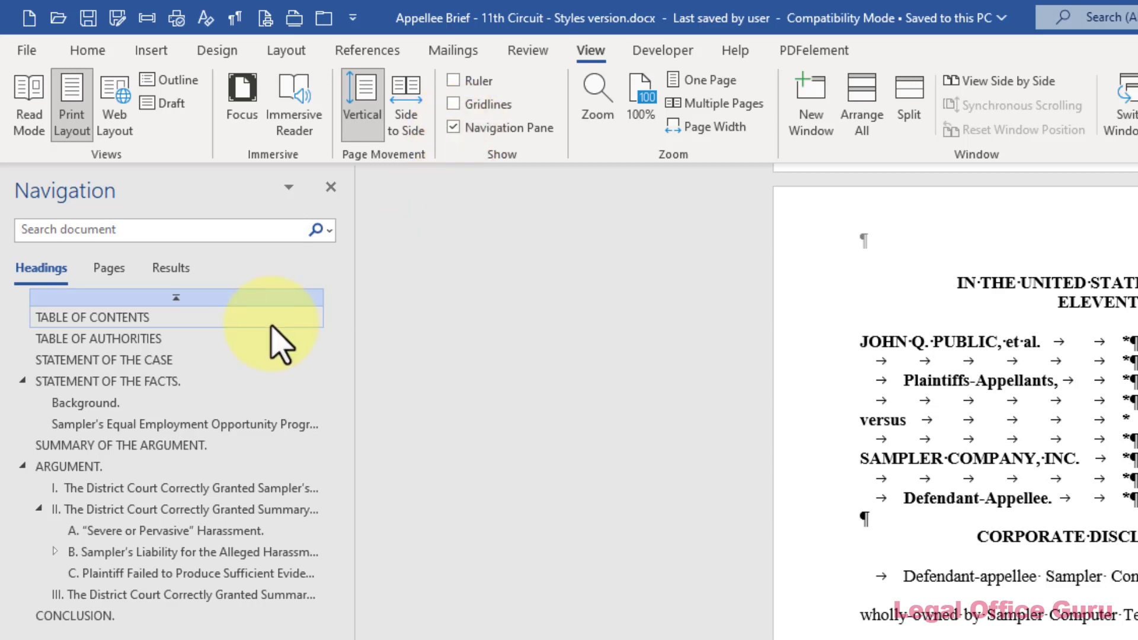
right_click(175, 404)
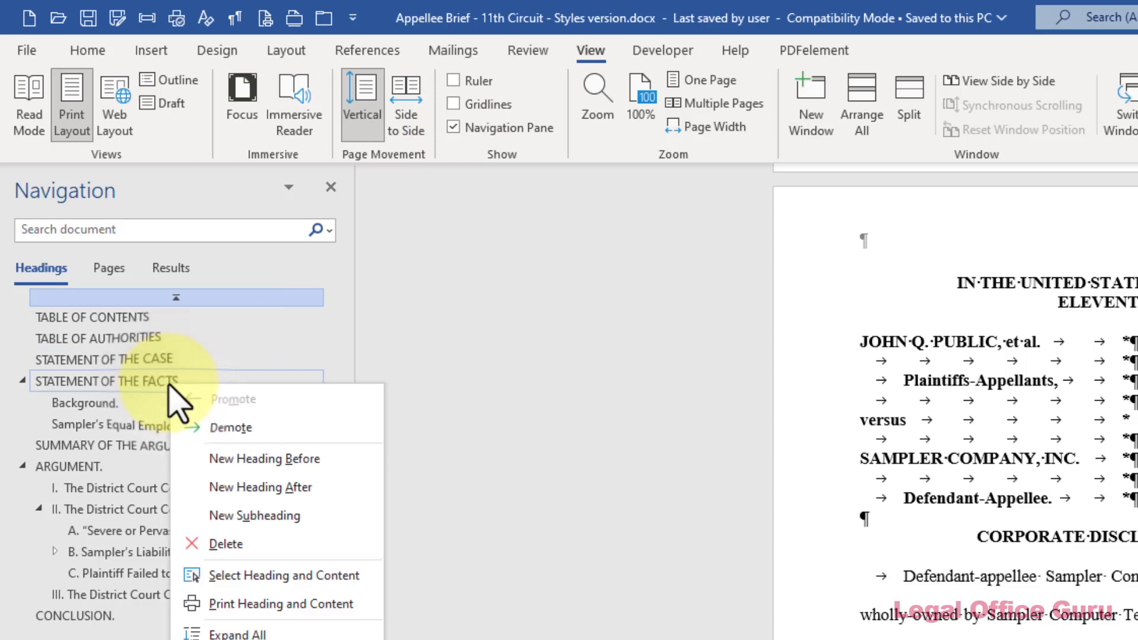
left_click(281, 608)
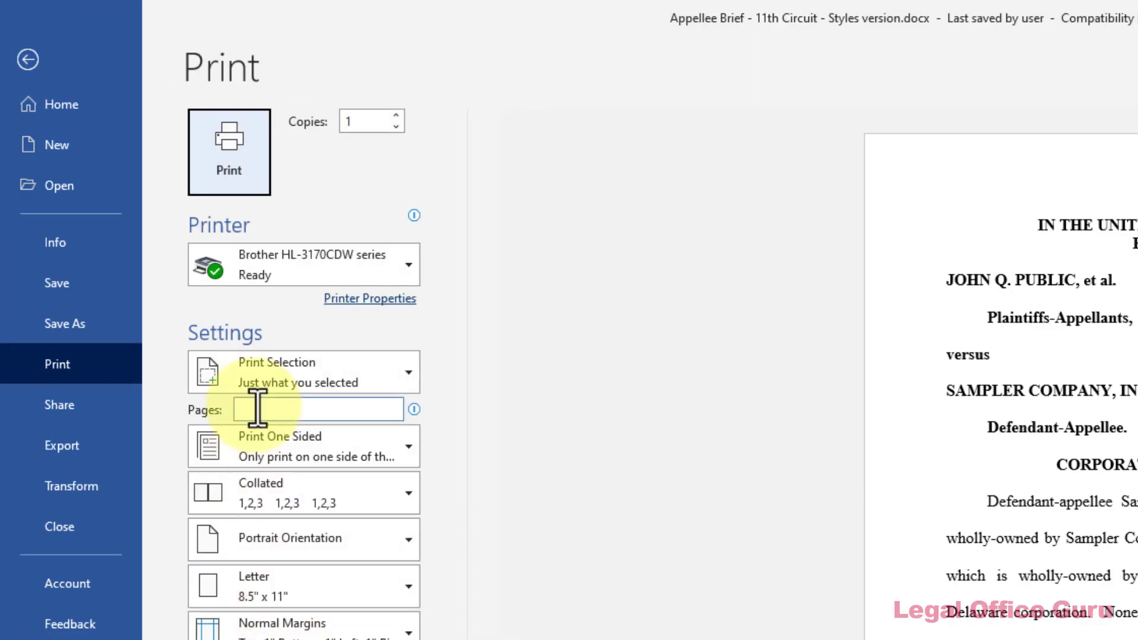